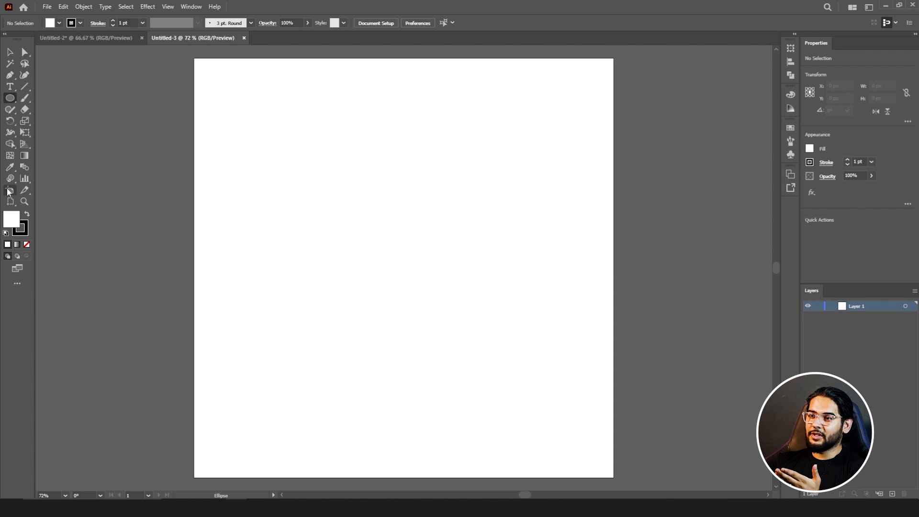
Set Artboard 1's width to 1920 px with the Artboard tool, then zoom out to see it.
{"action": "left_click", "coordinate": [8, 193]}
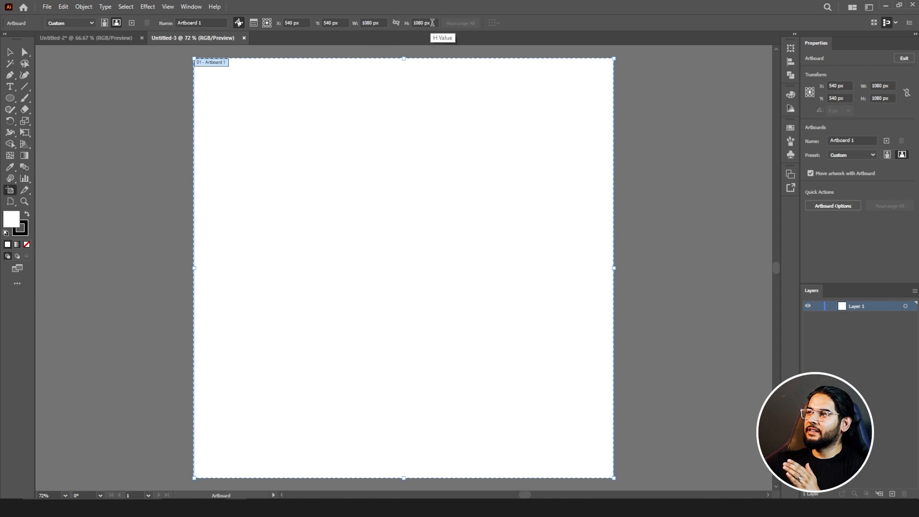
{"action": "left_click", "coordinate": [372, 23]}
{"action": "type", "text": "1920"}
{"action": "key", "text": "Return"}
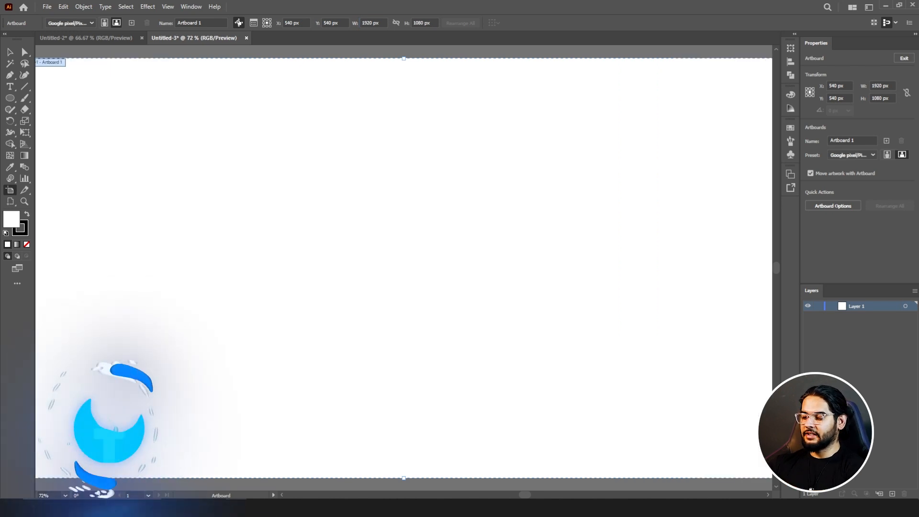
{"action": "key", "text": "ctrl+minus"}
{"action": "key", "text": "ctrl+minus"}
{"action": "key", "text": "ctrl+minus"}
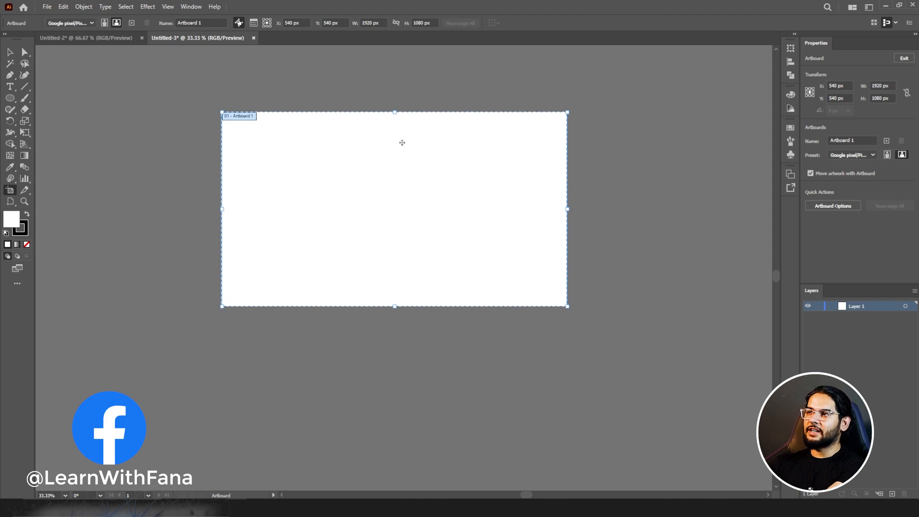
Drag Artboard 1 to the canvas's upper-left area, around X -6457 px, Y -6868 px.
{"action": "mouse_move", "coordinate": [398, 170]}
{"action": "left_mouse_down"}
{"action": "mouse_move", "coordinate": [363, 180]}
{"action": "mouse_move", "coordinate": [374, 179]}
{"action": "mouse_move", "coordinate": [380, 197]}
{"action": "mouse_move", "coordinate": [314, 209]}
{"action": "mouse_move", "coordinate": [257, 140]}
{"action": "mouse_move", "coordinate": [481, 193]}
{"action": "mouse_move", "coordinate": [286, 214]}
{"action": "mouse_move", "coordinate": [439, 148]}
{"action": "mouse_move", "coordinate": [341, 202]}
{"action": "mouse_move", "coordinate": [461, 180]}
{"action": "mouse_move", "coordinate": [382, 185]}
{"action": "mouse_move", "coordinate": [396, 176]}
{"action": "left_mouse_up"}
{"action": "key", "text": "ctrl+minus"}
{"action": "key", "text": "ctrl+minus"}
{"action": "key", "text": "ctrl+minus"}
{"action": "key", "text": "ctrl+minus"}
{"action": "key", "text": "ctrl+minus"}
{"action": "key", "text": "ctrl+minus"}
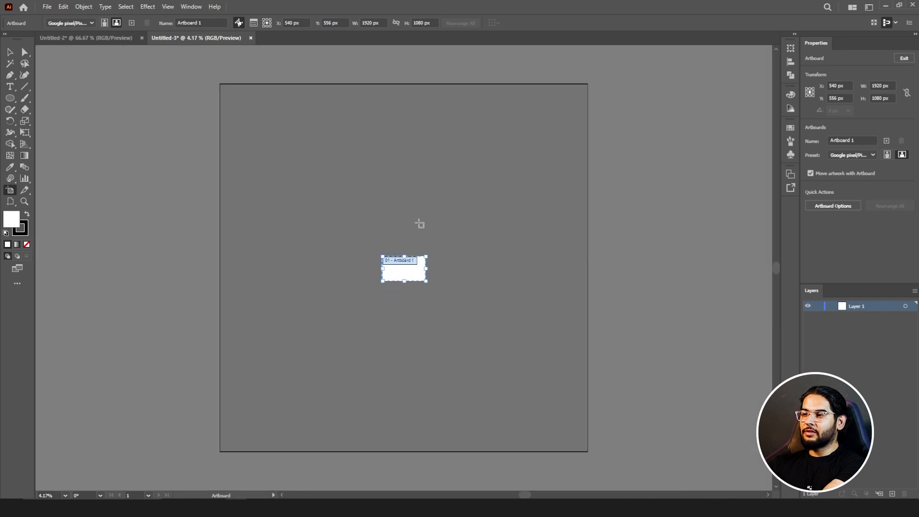
{"action": "left_click_drag", "start_coordinate": [412, 273], "coordinate": [403, 257]}
{"action": "key", "text": "ctrl+equal"}
{"action": "key", "text": "ctrl+equal"}
{"action": "key", "text": "ctrl+equal"}
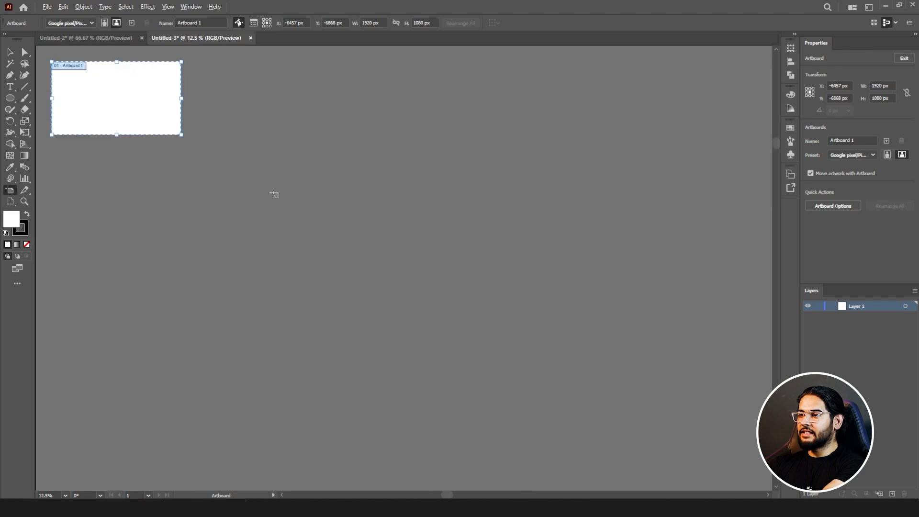
{"action": "left_click_drag", "start_coordinate": [291, 185], "coordinate": [418, 306]}
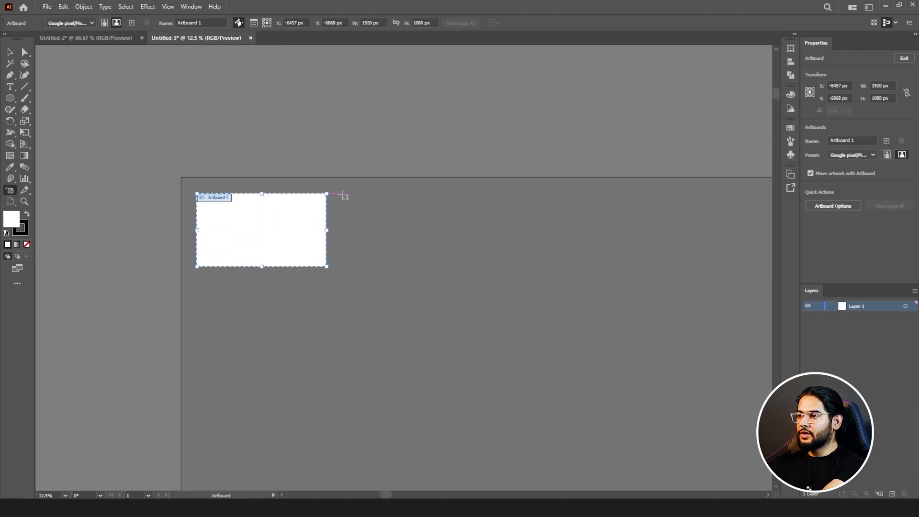
{"action": "left_click_drag", "start_coordinate": [340, 194], "coordinate": [476, 267]}
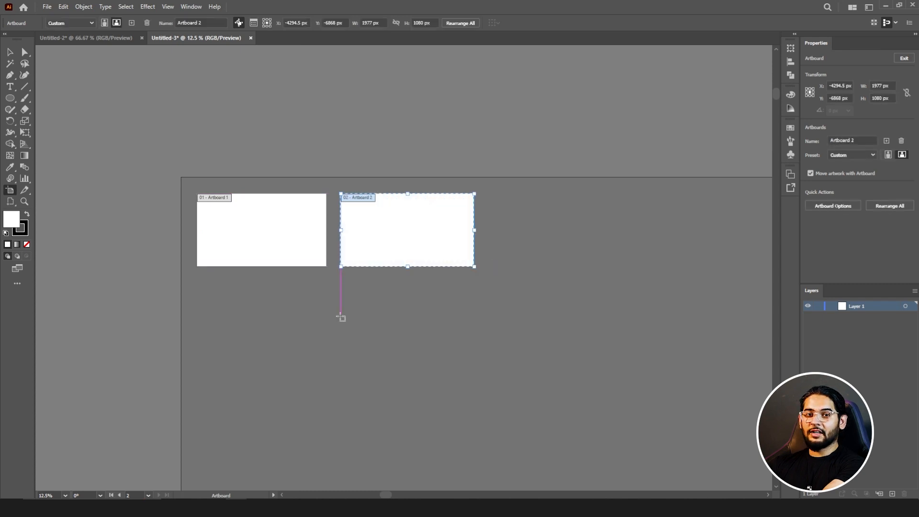
{"action": "scroll", "coordinate": [356, 231], "scroll_direction": "up", "scroll_amount": 1}
{"action": "key", "text": "space"}
{"action": "left_click_drag", "start_coordinate": [359, 196], "coordinate": [440, 326]}
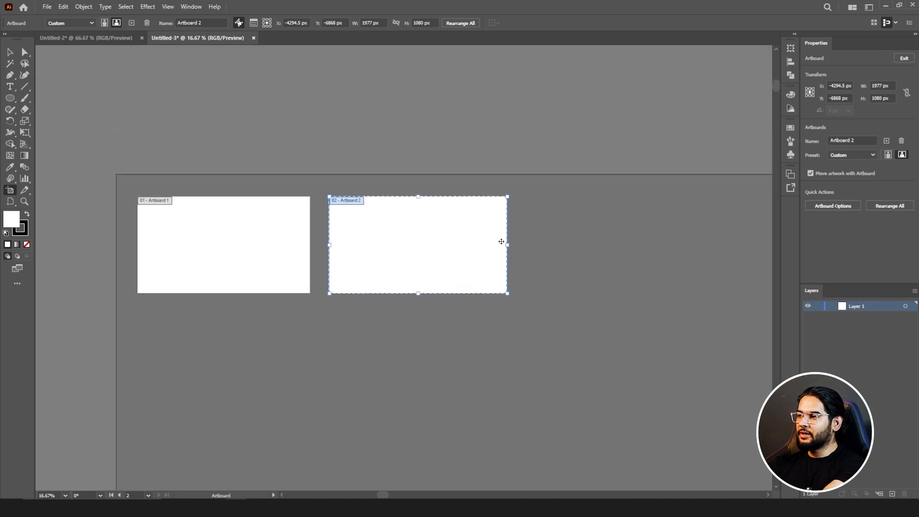
{"action": "left_click_drag", "start_coordinate": [509, 245], "coordinate": [383, 246]}
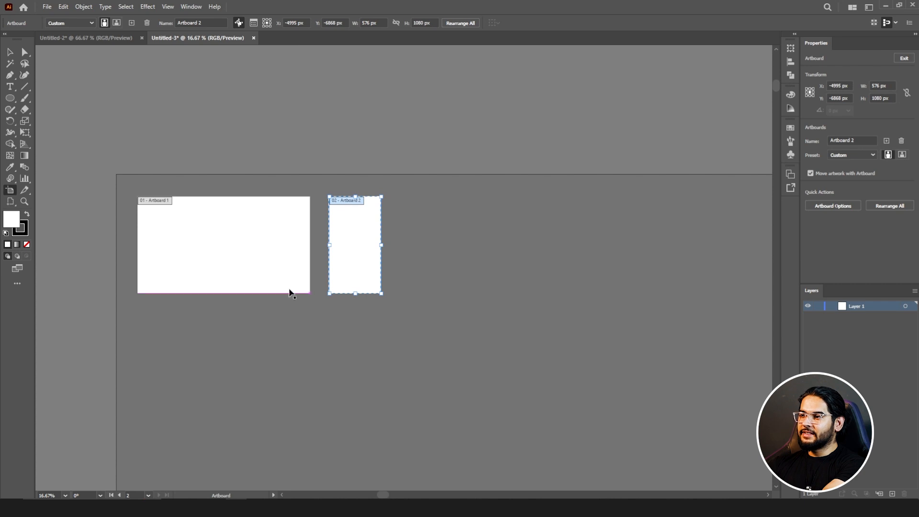
{"action": "left_click", "coordinate": [300, 235]}
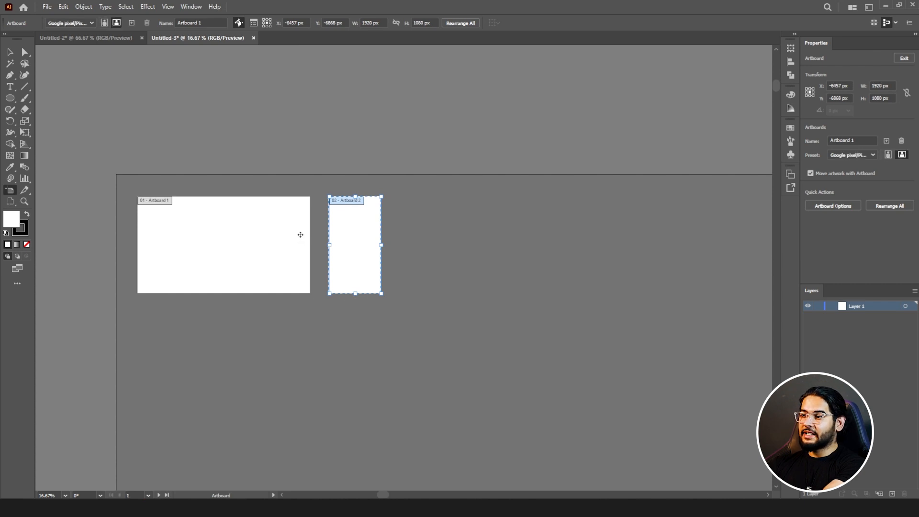
{"action": "left_click_drag", "start_coordinate": [137, 247], "coordinate": [264, 244]}
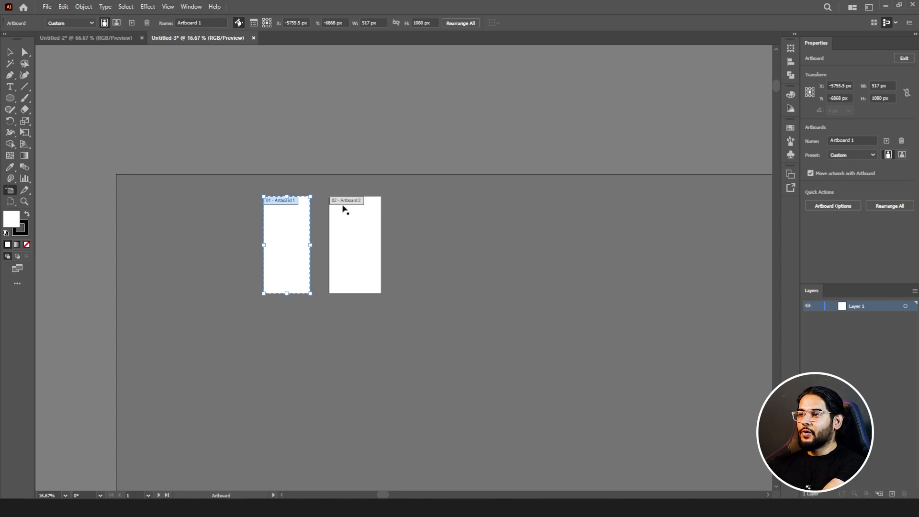
{"action": "key", "text": "ctrl+z"}
{"action": "key", "text": "ctrl+z"}
{"action": "key", "text": "ctrl+z"}
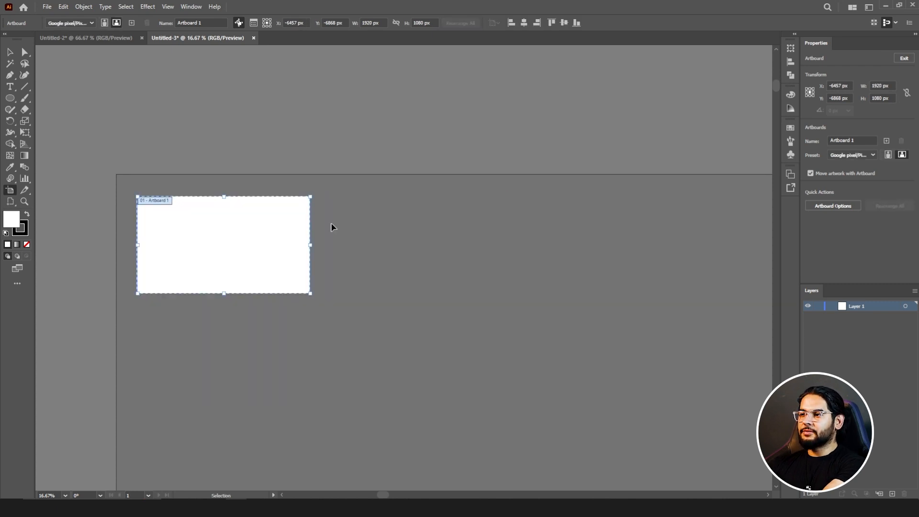
Change the artboard width to 1080 px and nudge the artboard slightly left.
{"action": "left_click", "coordinate": [367, 23]}
{"action": "double_click", "coordinate": [371, 23]}
{"action": "type", "text": "108"}
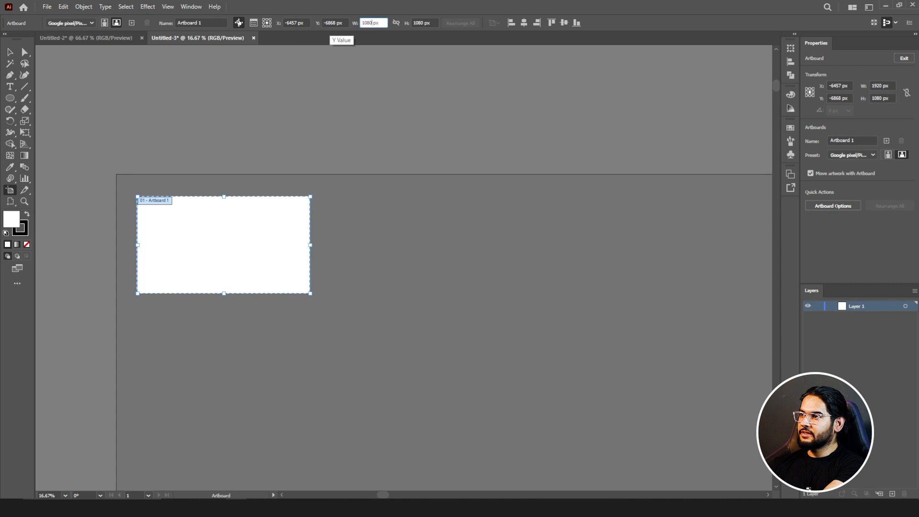
{"action": "left_click", "coordinate": [346, 172]}
{"action": "left_click", "coordinate": [196, 241]}
{"action": "left_click_drag", "start_coordinate": [211, 232], "coordinate": [195, 230]}
Apply the A4 preset to Artboard 1 and settle on portrait orientation.
{"action": "left_click", "coordinate": [80, 23]}
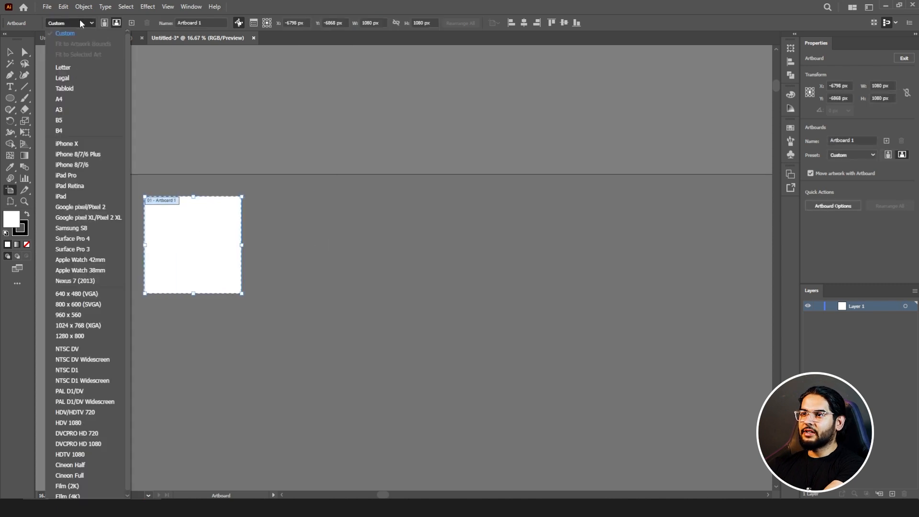
{"action": "left_click", "coordinate": [59, 99]}
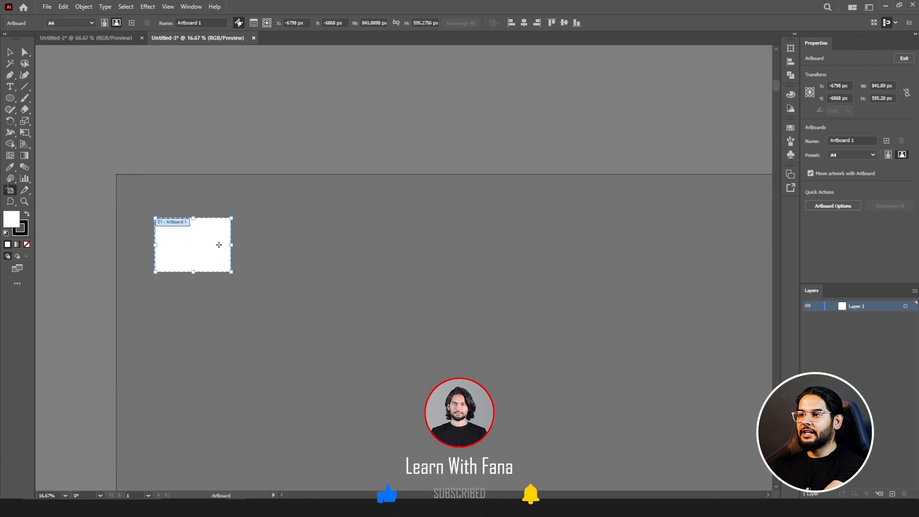
{"action": "left_click", "coordinate": [106, 23]}
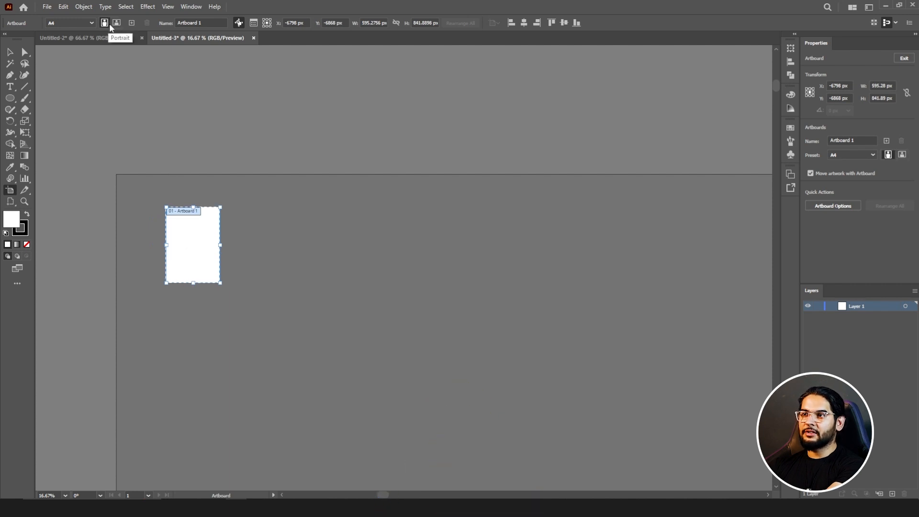
{"action": "left_click", "coordinate": [116, 23]}
{"action": "left_click", "coordinate": [107, 24]}
{"action": "left_click", "coordinate": [116, 23]}
{"action": "left_click", "coordinate": [107, 24]}
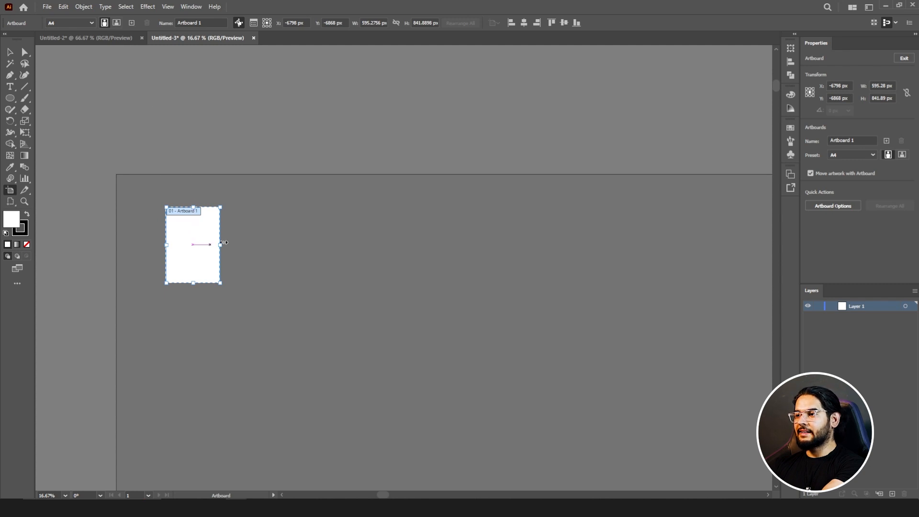
Add seven new A4 portrait artboards in a row beside Artboard 1.
{"action": "left_click", "coordinate": [132, 23]}
{"action": "left_click", "coordinate": [132, 23]}
{"action": "left_click", "coordinate": [131, 23]}
{"action": "left_click", "coordinate": [132, 23]}
{"action": "left_click", "coordinate": [132, 23]}
{"action": "left_click", "coordinate": [132, 23]}
{"action": "left_click", "coordinate": [131, 23]}
Pan to show the whole row of artboards and open Artboard Options for Artboard 9.
{"action": "scroll", "coordinate": [208, 168], "scroll_direction": "down", "scroll_amount": 1}
{"action": "scroll", "coordinate": [179, 140], "scroll_direction": "up", "scroll_amount": 1}
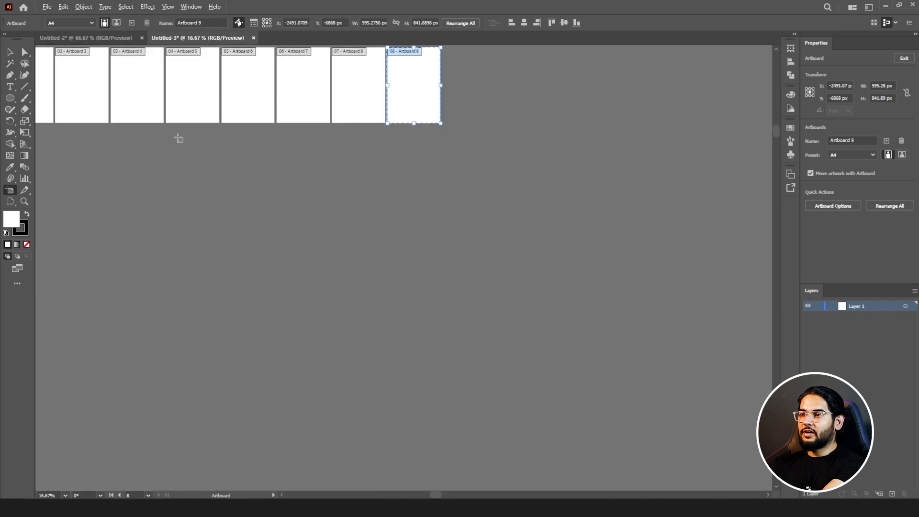
{"action": "left_click_drag", "start_coordinate": [206, 156], "coordinate": [306, 273]}
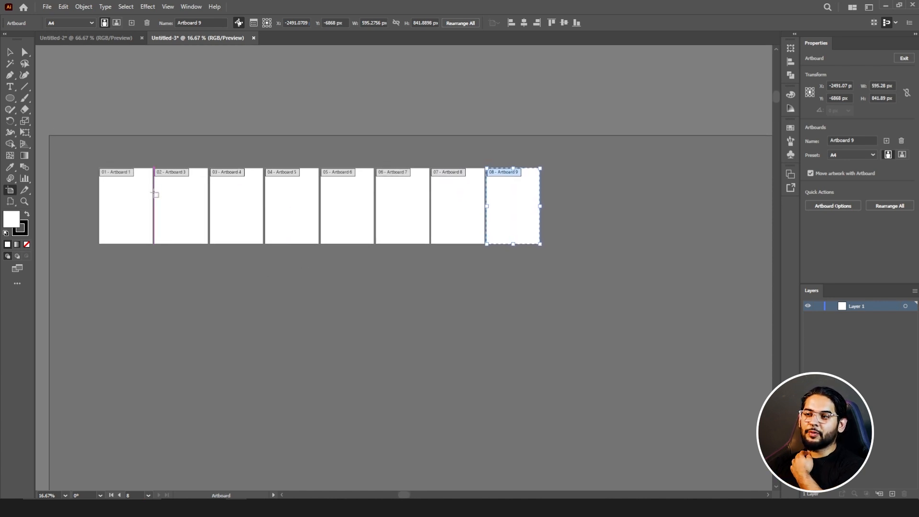
{"action": "double_click", "coordinate": [10, 192]}
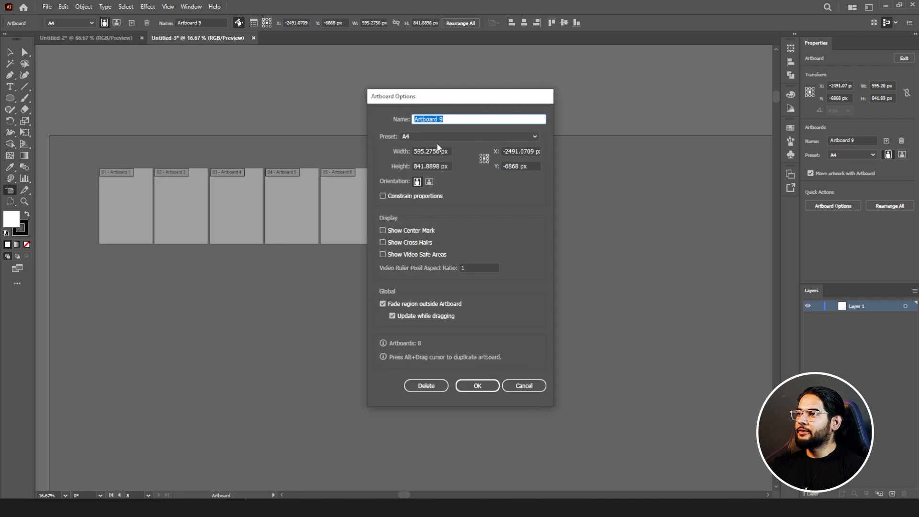
Delete Artboard 9 from Artboard Options and show the Artboards panel from the Window menu.
{"action": "left_click_drag", "start_coordinate": [423, 101], "coordinate": [525, 99]}
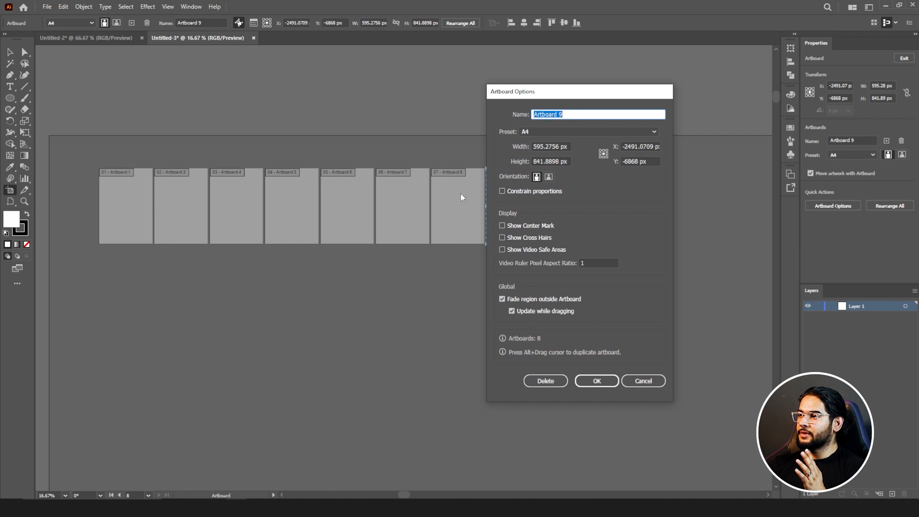
{"action": "left_click_drag", "start_coordinate": [550, 92], "coordinate": [612, 94]}
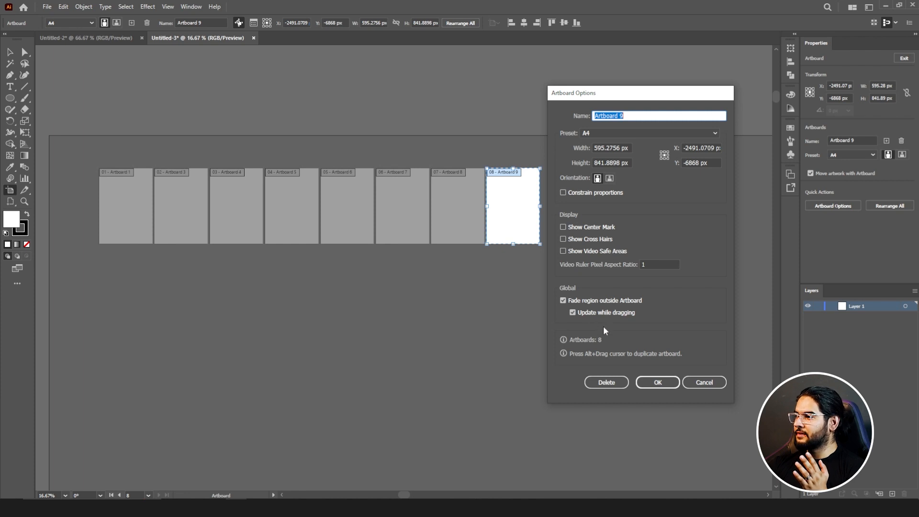
{"action": "left_click", "coordinate": [607, 383]}
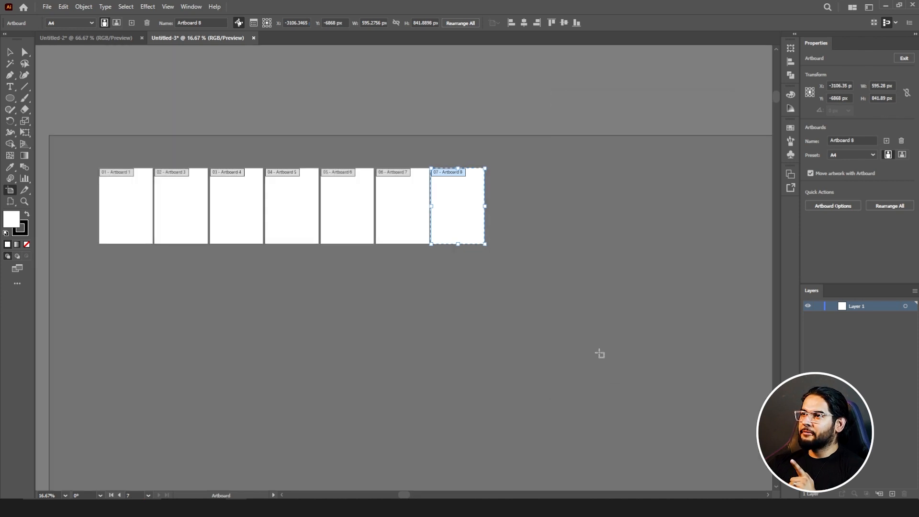
{"action": "left_click", "coordinate": [189, 8]}
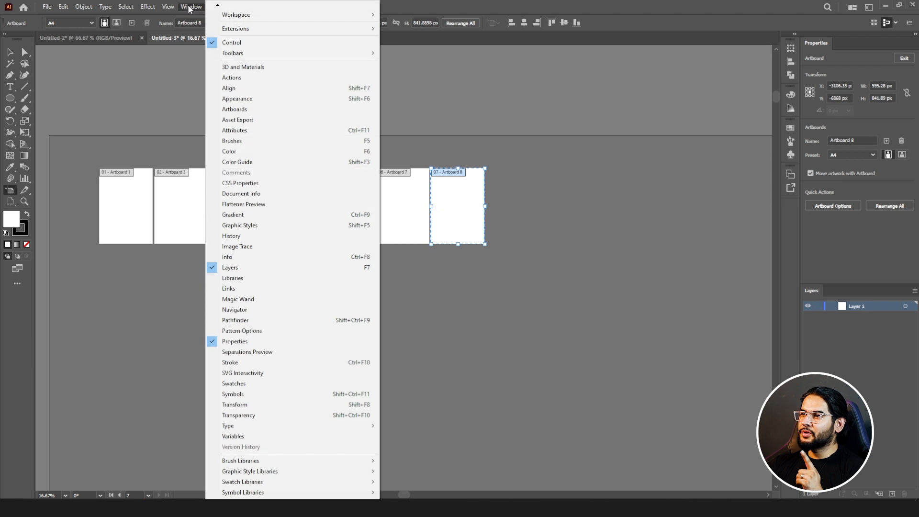
{"action": "left_click", "coordinate": [239, 109]}
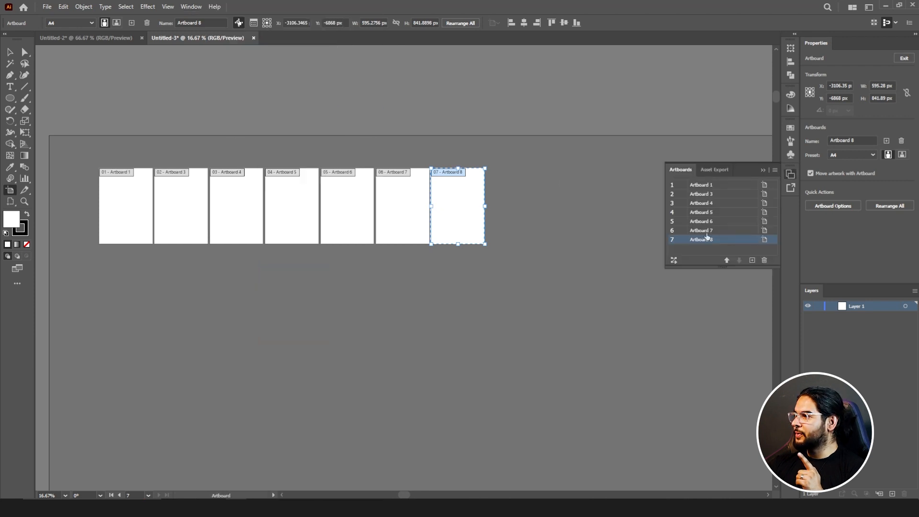
Add and then remove two test artboards, then delete Artboards 8 and 7.
{"action": "left_click", "coordinate": [752, 260]}
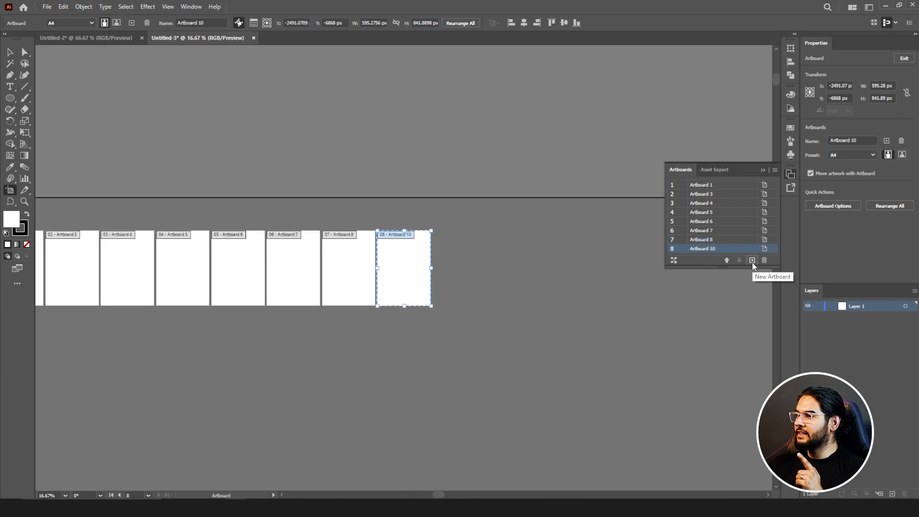
{"action": "left_click", "coordinate": [752, 260]}
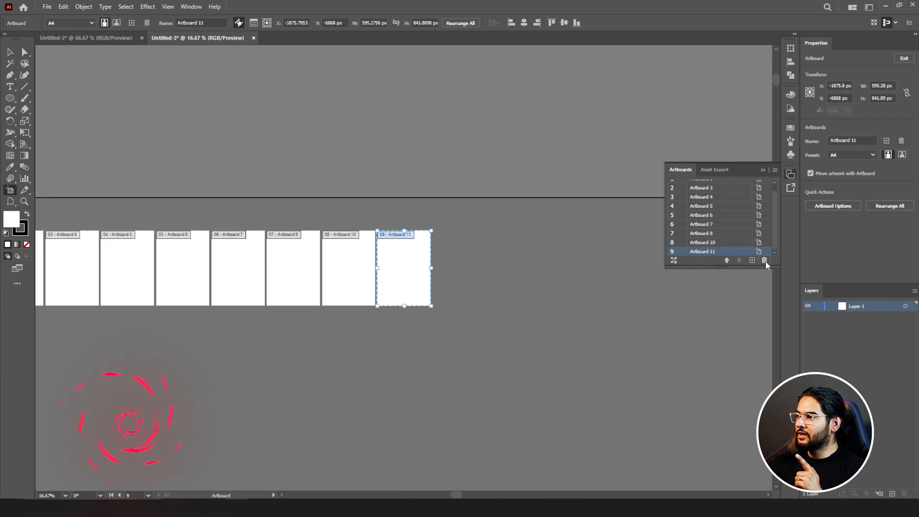
{"action": "left_click", "coordinate": [764, 260]}
{"action": "left_click", "coordinate": [765, 260]}
{"action": "left_click", "coordinate": [764, 260]}
{"action": "left_click", "coordinate": [764, 260]}
{"action": "left_click", "coordinate": [727, 260]}
Move Artboard 6 up to first place, then back down to the last position.
{"action": "left_click", "coordinate": [727, 260]}
{"action": "left_click", "coordinate": [728, 260]}
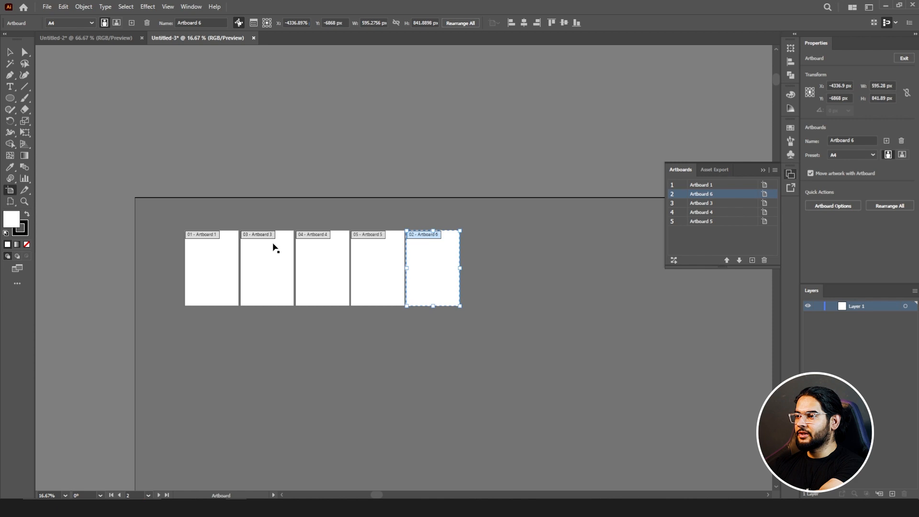
{"action": "left_click", "coordinate": [728, 260]}
{"action": "left_click", "coordinate": [740, 261]}
{"action": "left_click", "coordinate": [740, 261]}
{"action": "left_click", "coordinate": [741, 261]}
{"action": "left_click", "coordinate": [740, 260]}
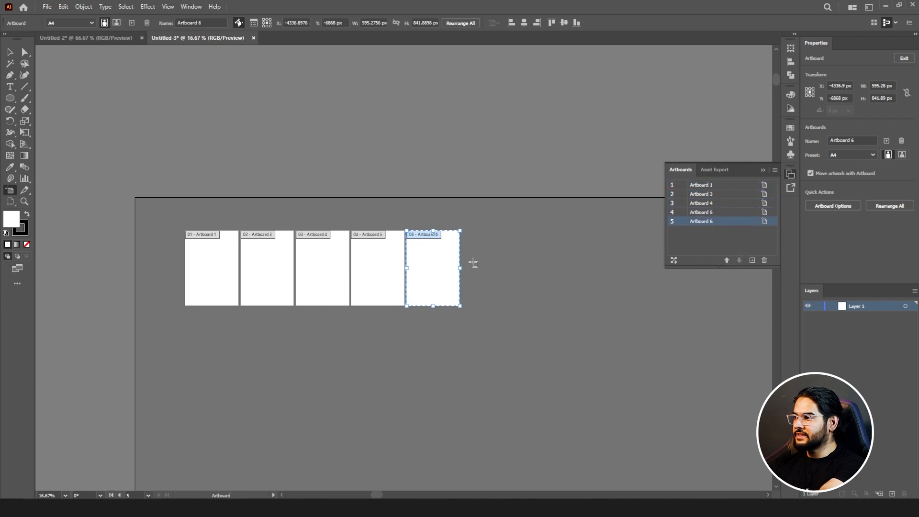
{"action": "left_click", "coordinate": [674, 261]}
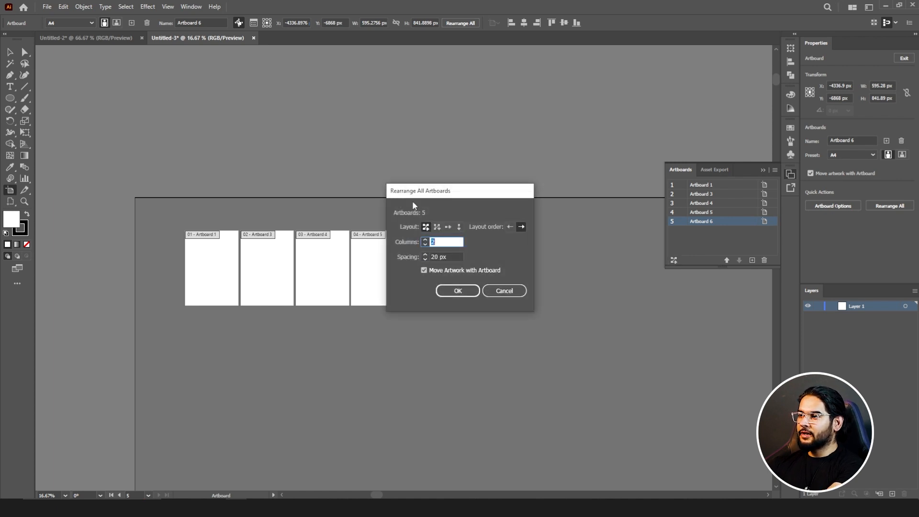
Try a column-first grid arrangement for the artboards and zoom out to view it.
{"action": "left_click_drag", "start_coordinate": [413, 202], "coordinate": [523, 236]}
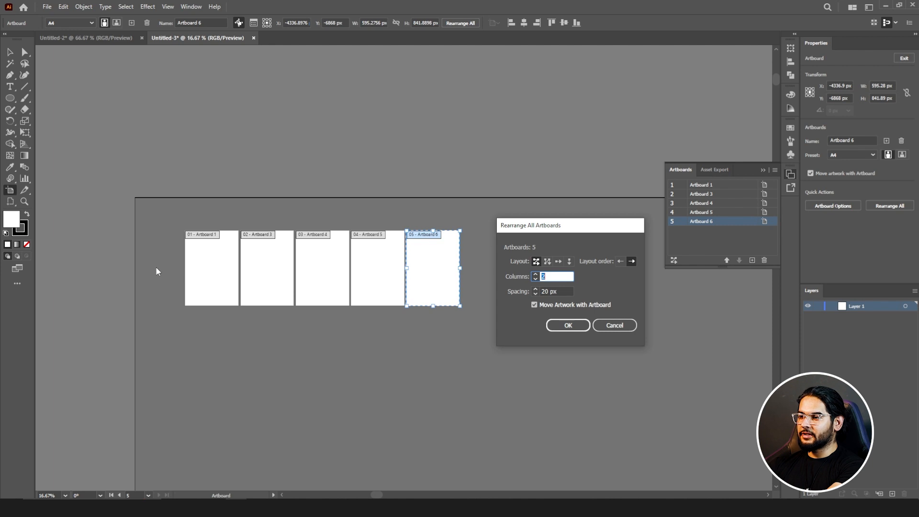
{"action": "left_click", "coordinate": [548, 265]}
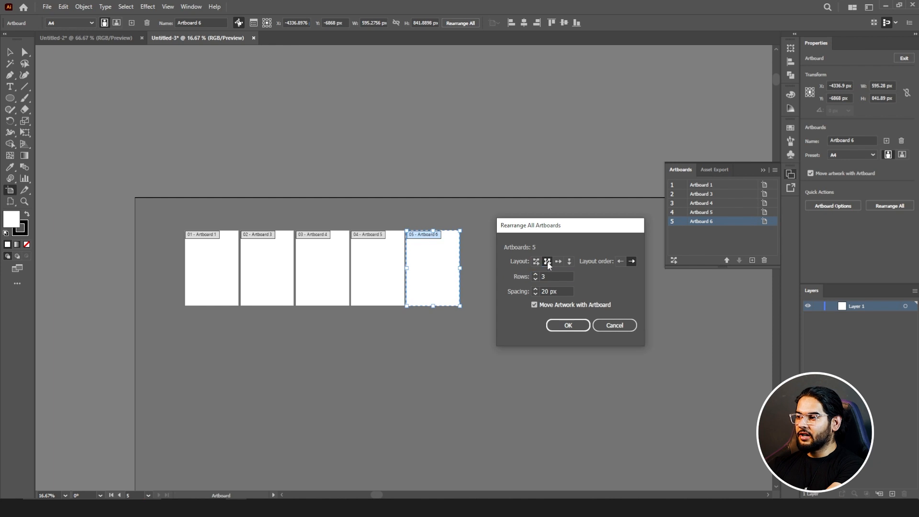
{"action": "left_click", "coordinate": [567, 325]}
{"action": "key", "text": "ctrl+minus"}
{"action": "key", "text": "ctrl+minus"}
{"action": "key", "text": "ctrl+minus"}
{"action": "key", "text": "ctrl+minus"}
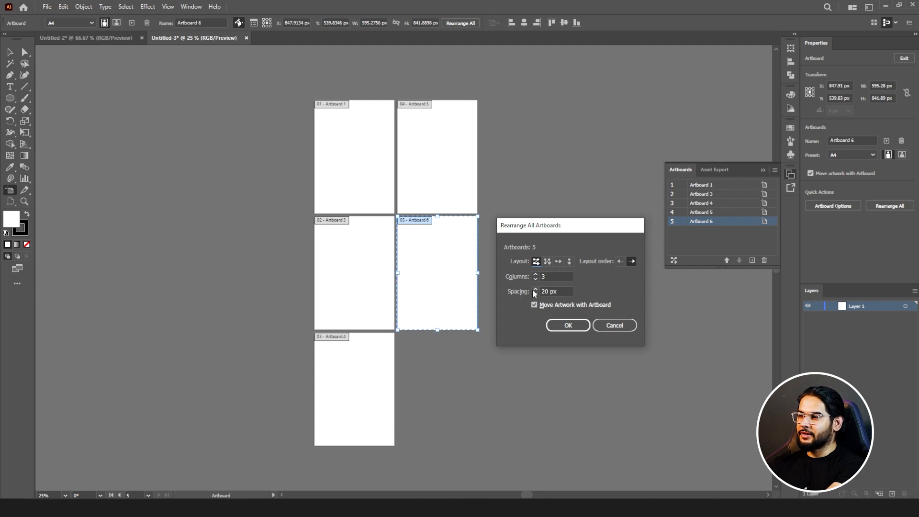
Set artboard spacing to 50 px and apply the three-column Grid by Row arrangement.
{"action": "left_click", "coordinate": [535, 294]}
{"action": "left_click", "coordinate": [537, 289]}
{"action": "left_click", "coordinate": [537, 288]}
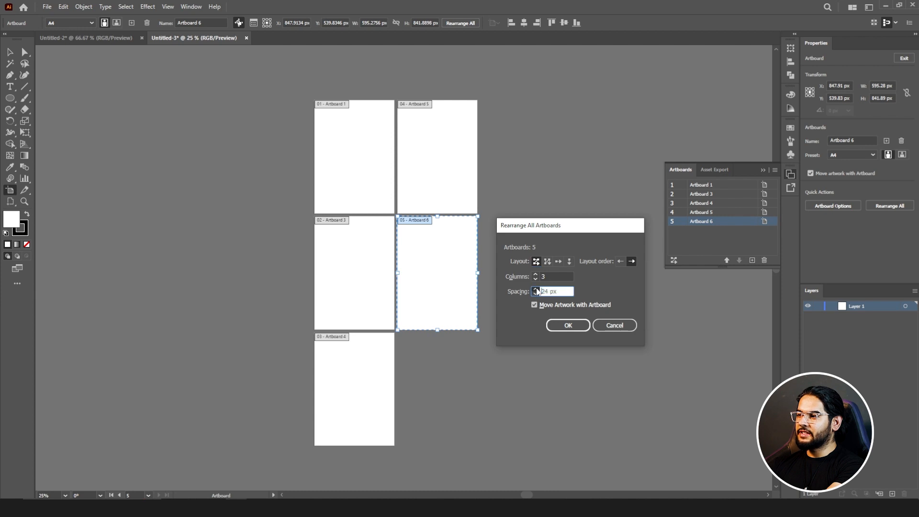
{"action": "left_click", "coordinate": [537, 289]}
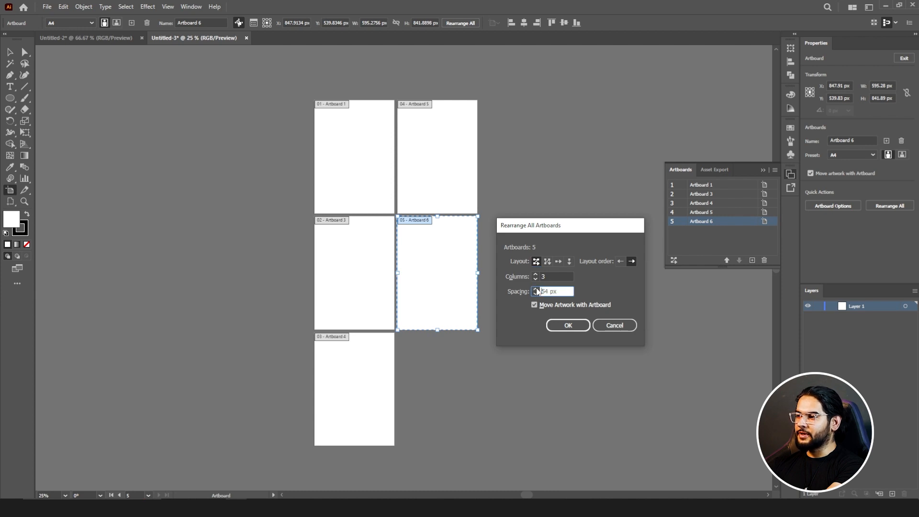
{"action": "left_click", "coordinate": [535, 294]}
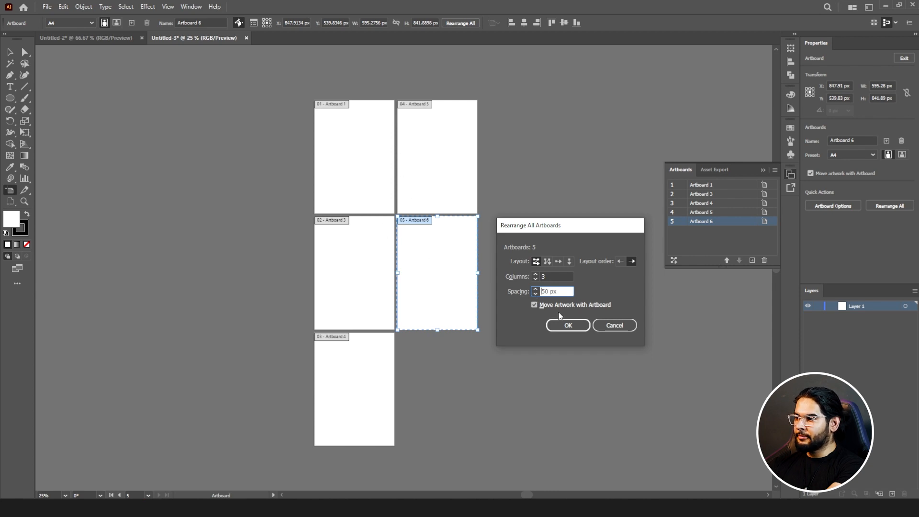
{"action": "left_click", "coordinate": [569, 325]}
{"action": "scroll", "coordinate": [427, 293], "scroll_direction": "down", "scroll_amount": 3}
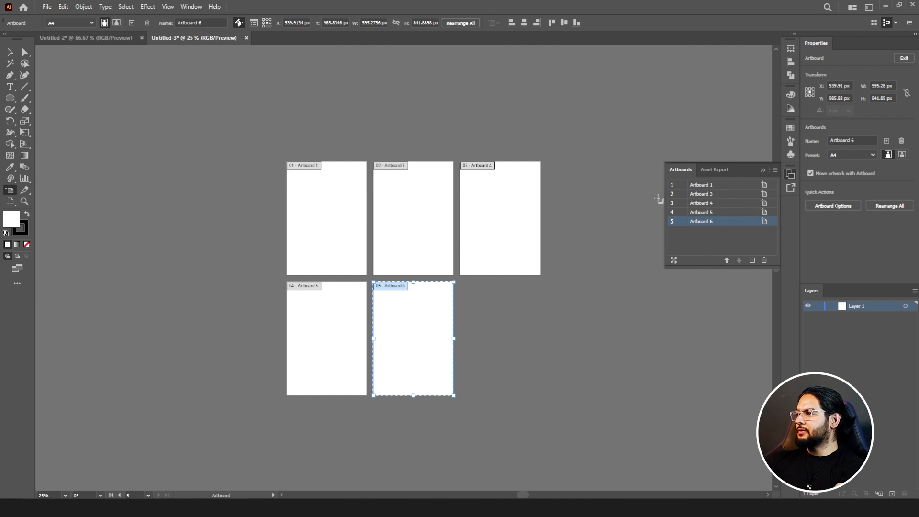
{"action": "left_click", "coordinate": [774, 171]}
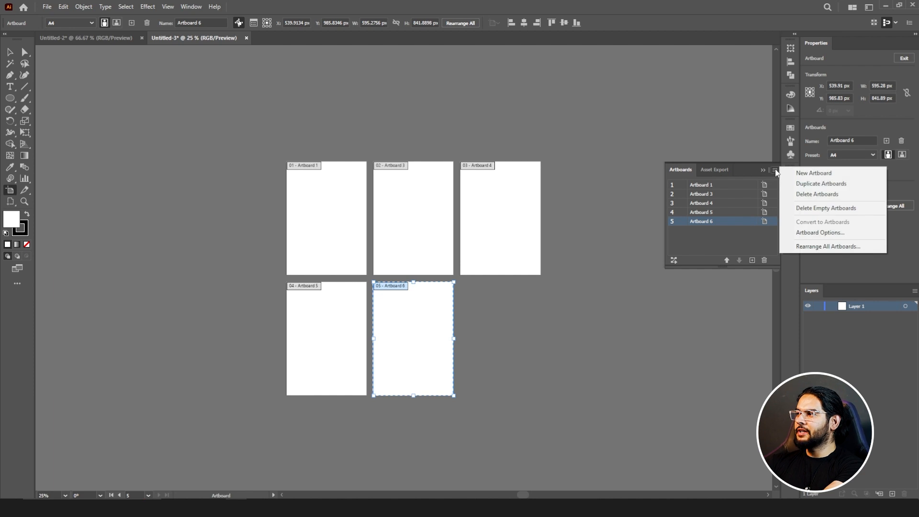
Add Artboard 14 from the Artboards panel menu, then duplicate it.
{"action": "left_click", "coordinate": [808, 177]}
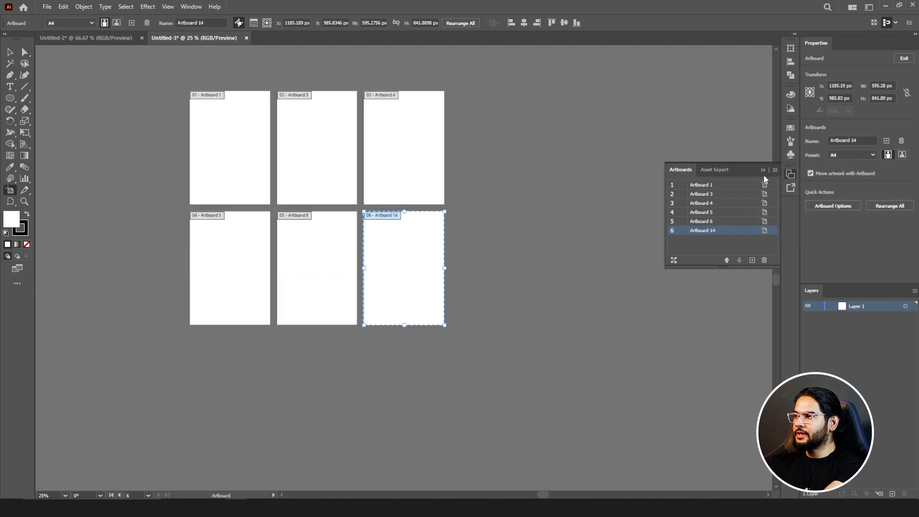
{"action": "left_click", "coordinate": [775, 170]}
{"action": "left_click", "coordinate": [820, 184]}
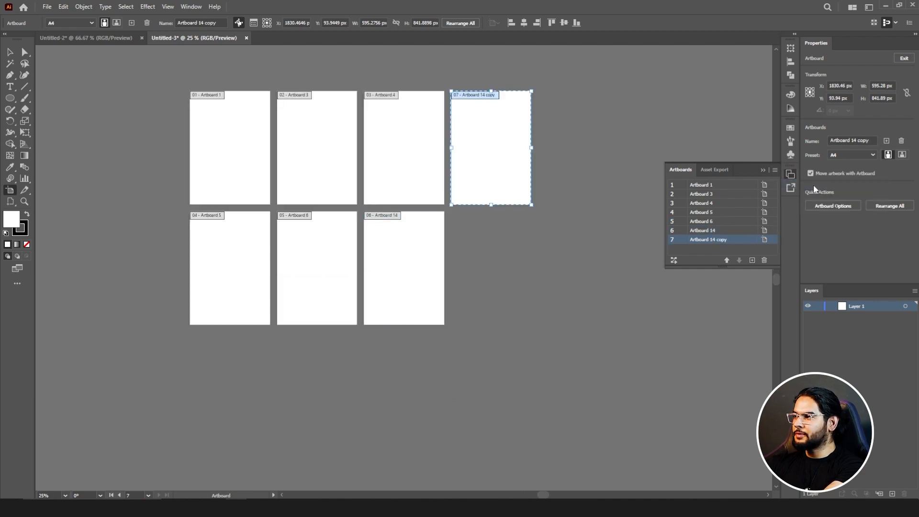
Delete the Artboard 14 copy, run Delete Empty Artboards, and undo that deletion.
{"action": "left_click", "coordinate": [776, 171]}
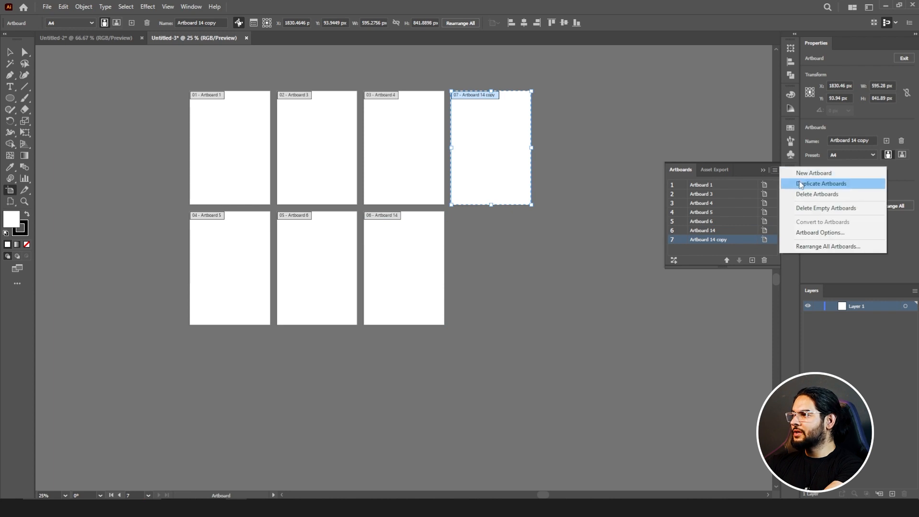
{"action": "left_click", "coordinate": [830, 196]}
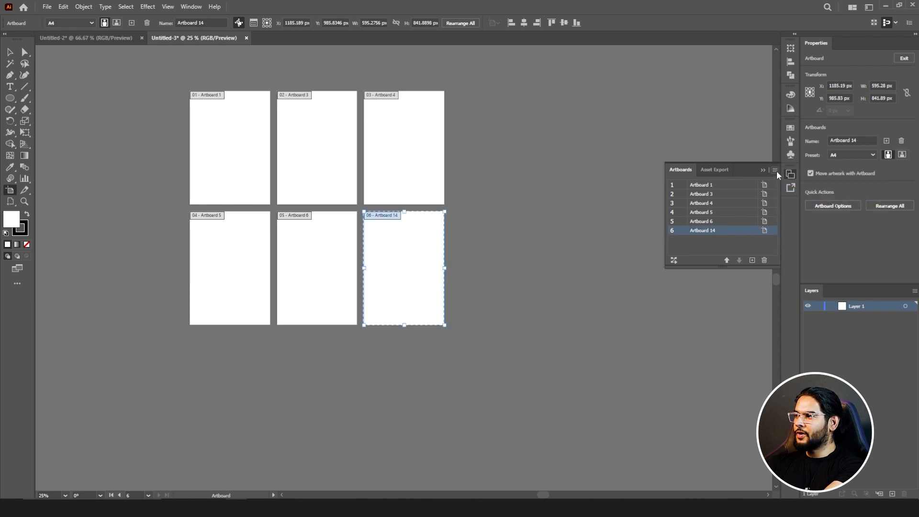
{"action": "left_click", "coordinate": [776, 171]}
{"action": "left_click", "coordinate": [826, 208]}
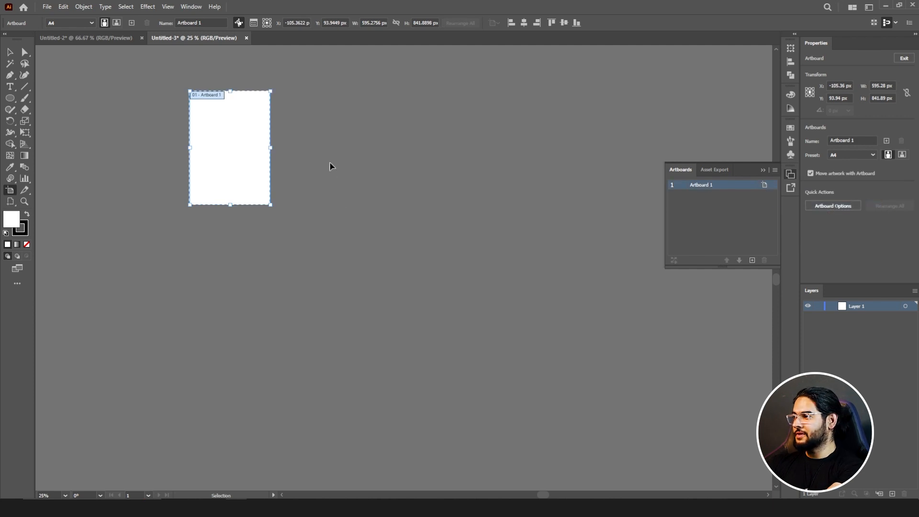
{"action": "key", "text": "ctrl+z"}
{"action": "left_click", "coordinate": [776, 169]}
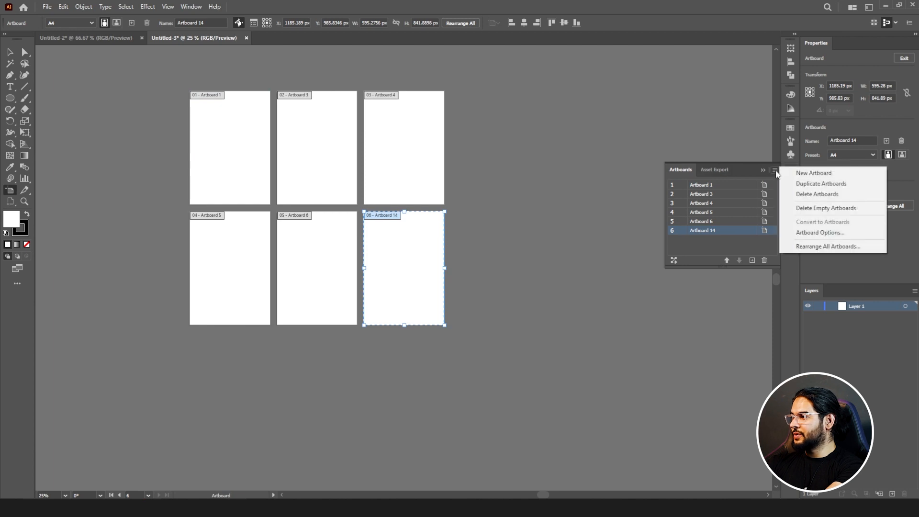
Open and cancel Artboard 14's options twice, then open Rearrange All Artboards from the panel menu.
{"action": "left_click", "coordinate": [820, 232]}
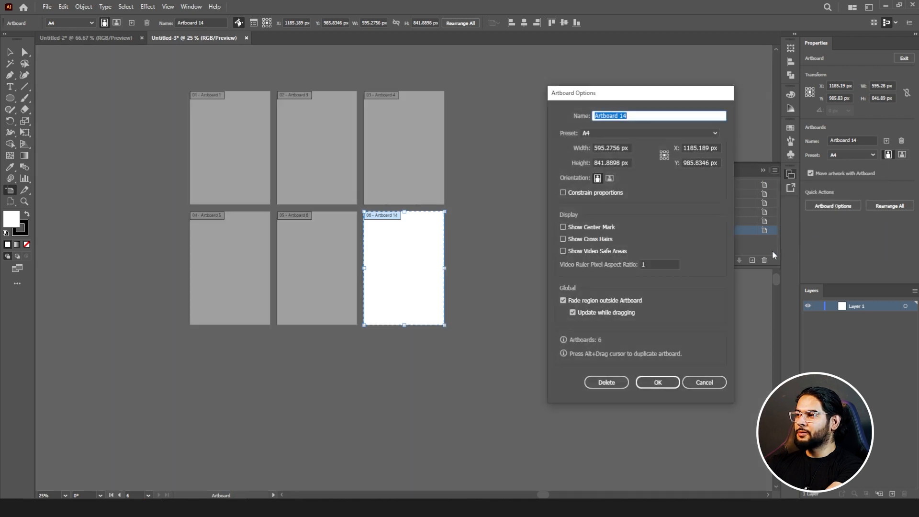
{"action": "left_click", "coordinate": [704, 382]}
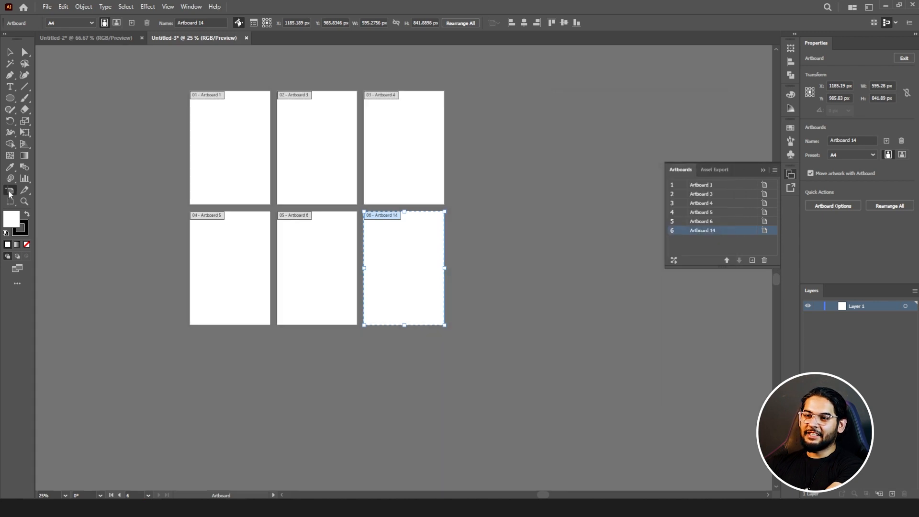
{"action": "double_click", "coordinate": [11, 191]}
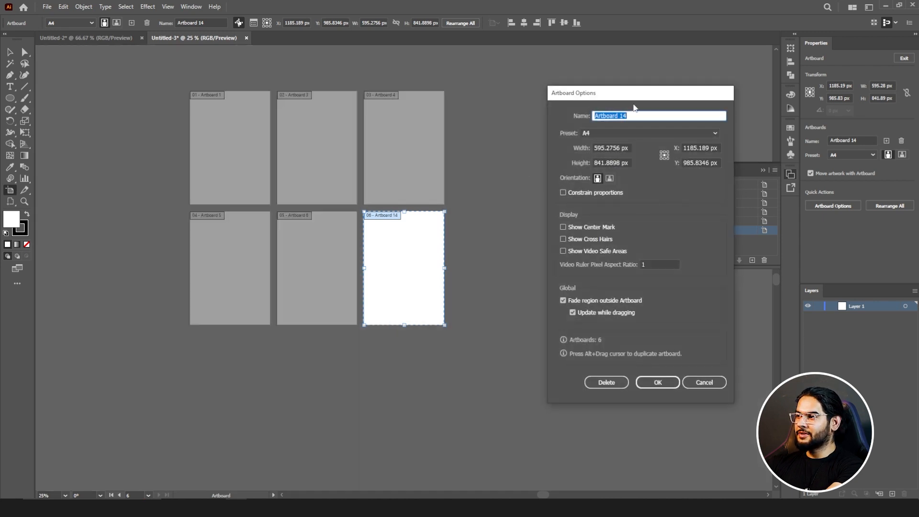
{"action": "left_click", "coordinate": [705, 382]}
{"action": "left_click", "coordinate": [775, 170]}
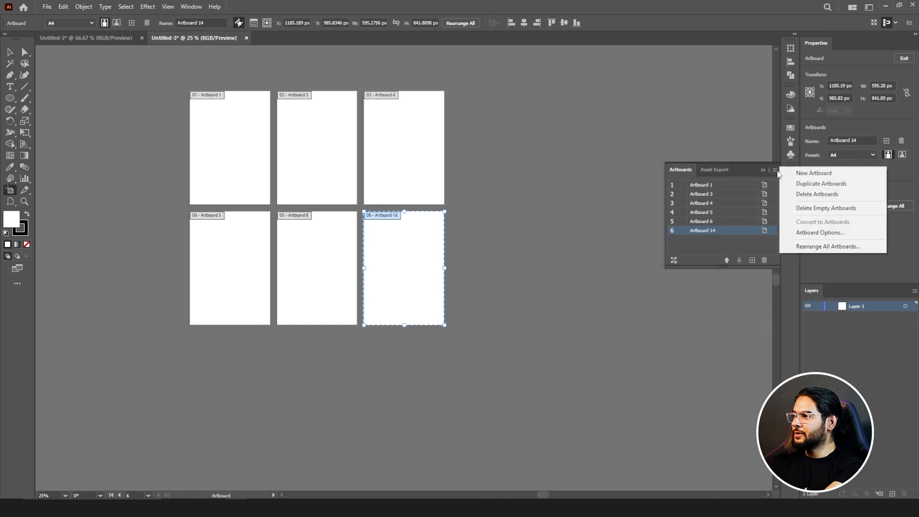
{"action": "left_click", "coordinate": [817, 246]}
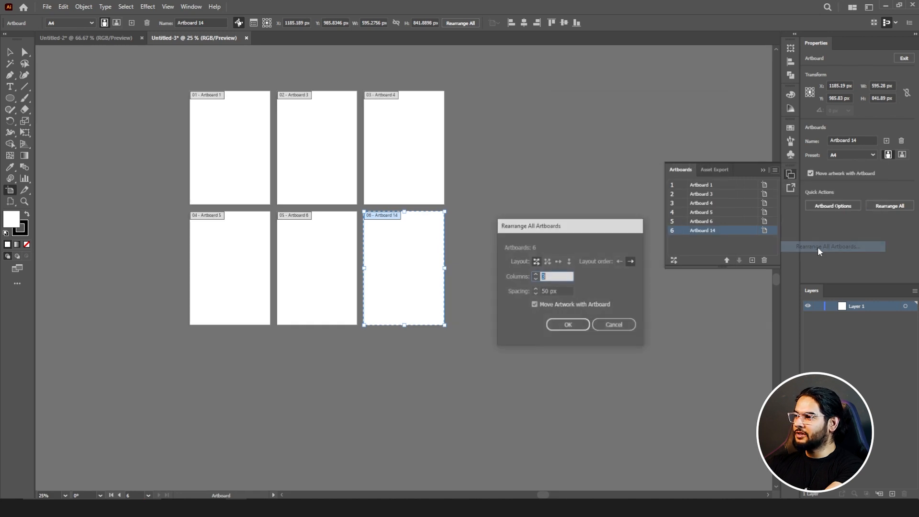